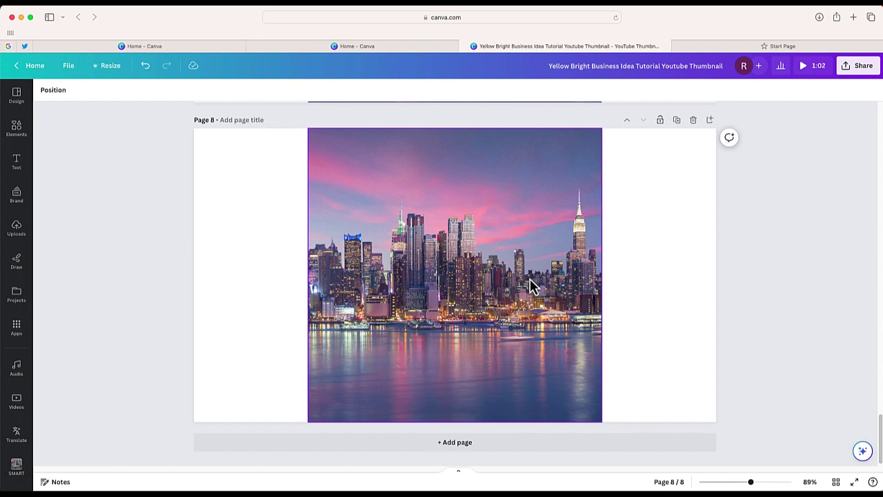
# Magic Expand the city skyline photo to cover the whole page.
pyautogui.click(491, 232)
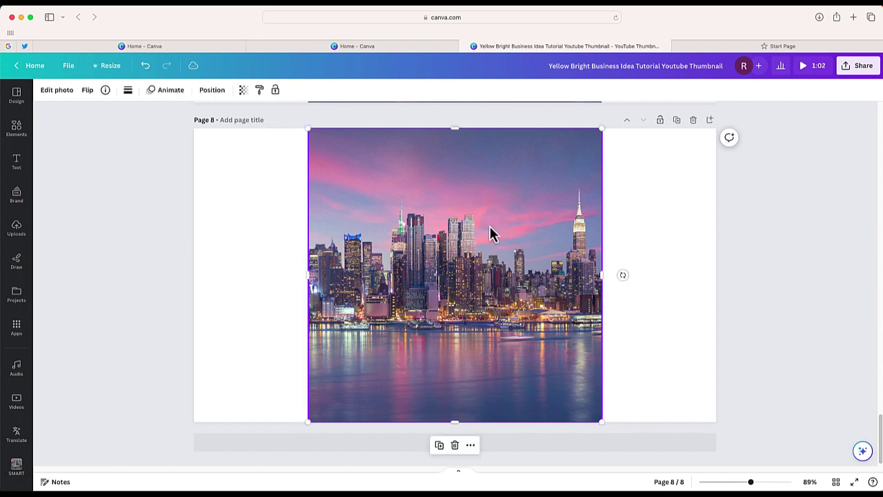
pyautogui.click(56, 90)
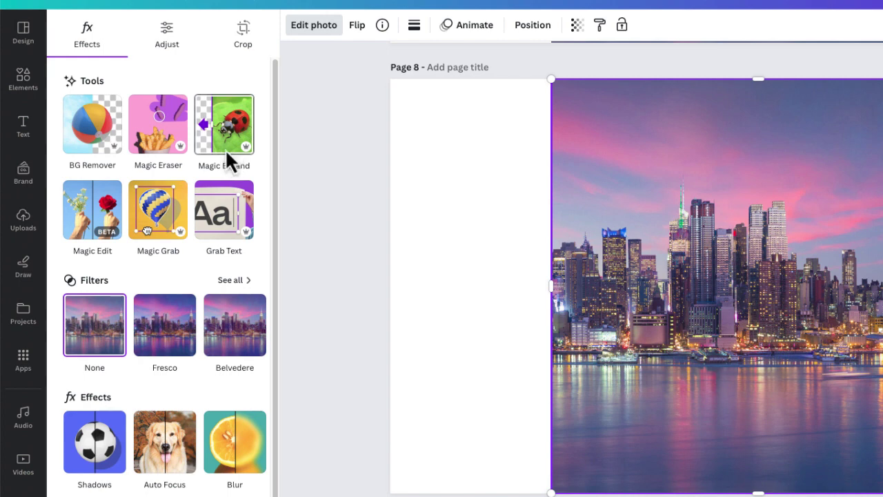
pyautogui.click(231, 161)
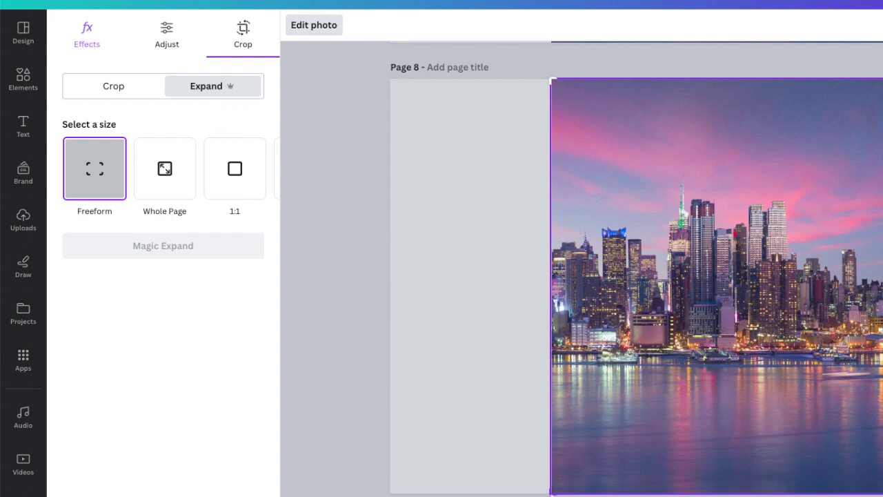
pyautogui.moveTo(551, 493)
pyautogui.mouseDown()
pyautogui.moveTo(523, 492)
pyautogui.moveTo(551, 493)
pyautogui.mouseUp()
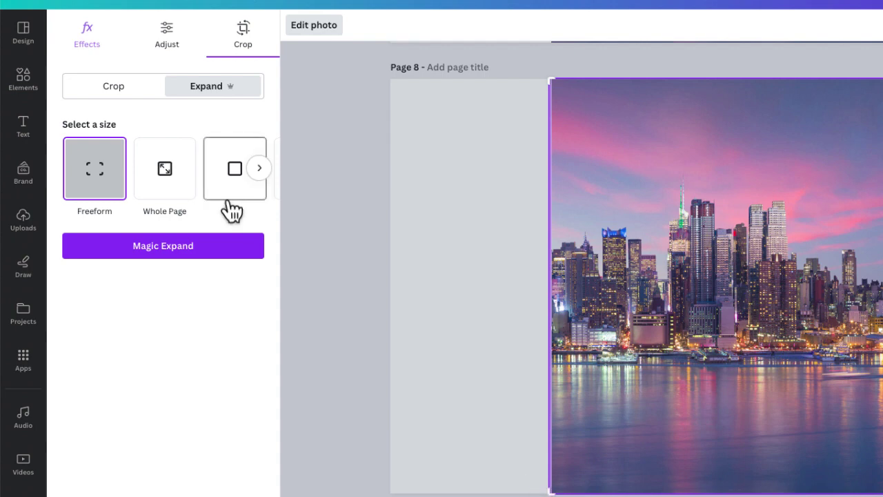
pyautogui.click(173, 178)
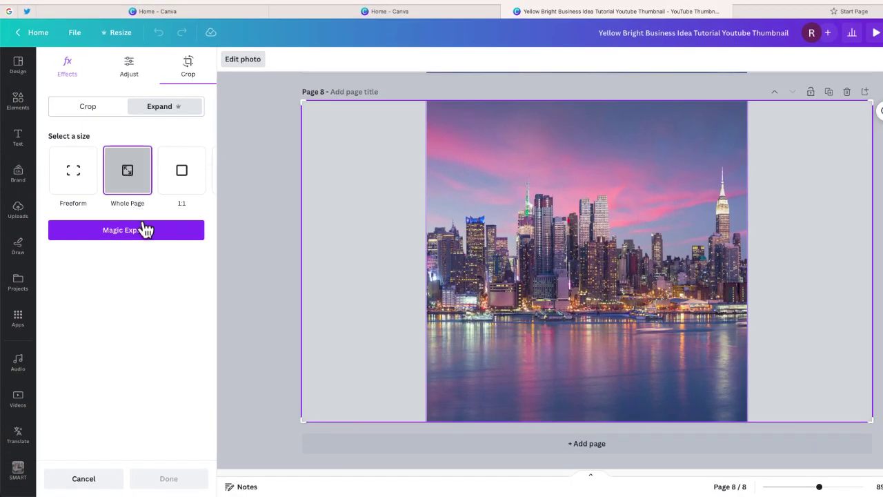
pyautogui.click(150, 232)
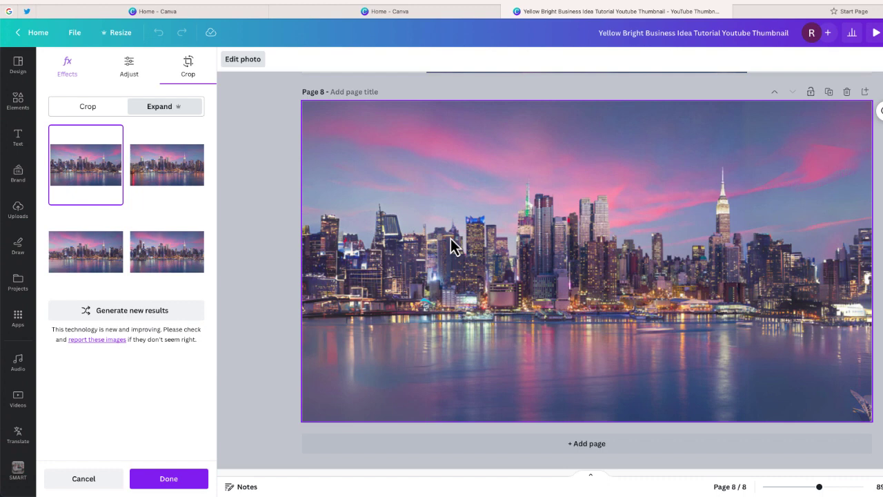
# Preview the second, third and fourth expanded skyline versions, then return to the first.
pyautogui.click(185, 170)
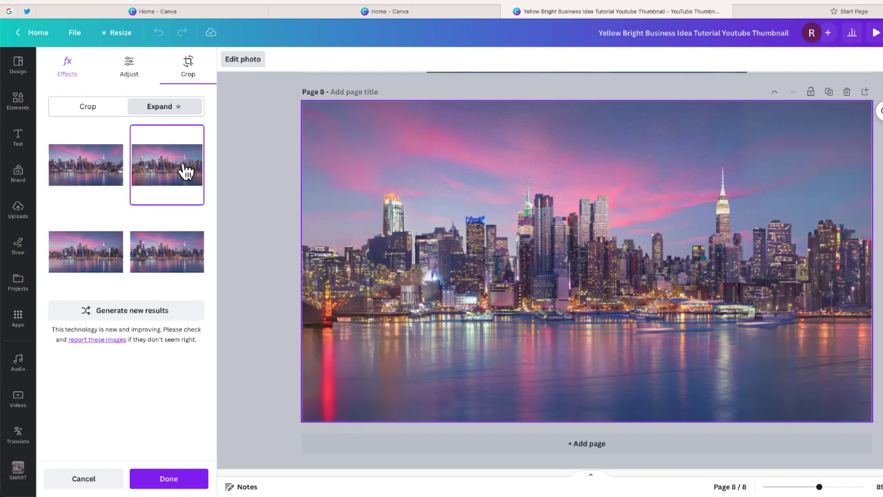
pyautogui.click(105, 265)
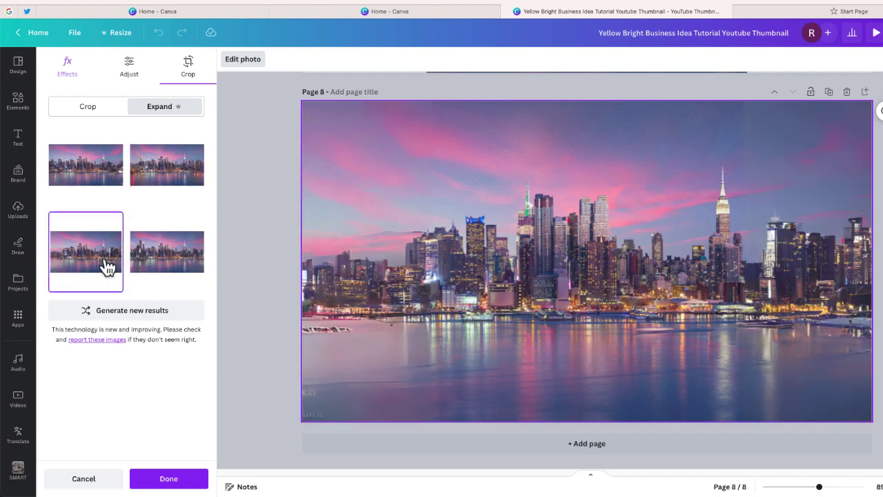
pyautogui.click(196, 266)
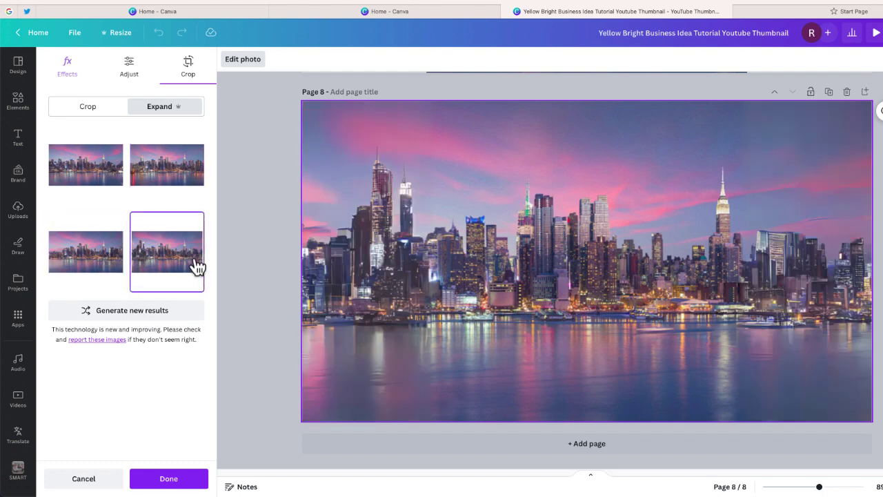
pyautogui.click(95, 177)
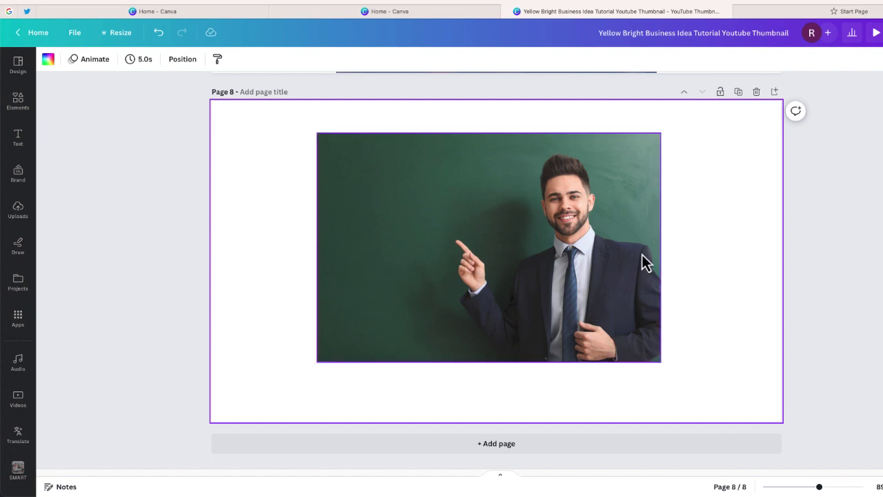
# Move the teacher photo up the page and Magic Expand it to the whole page.
pyautogui.click(636, 321)
pyautogui.moveTo(637, 325); pyautogui.dragTo(635, 301)
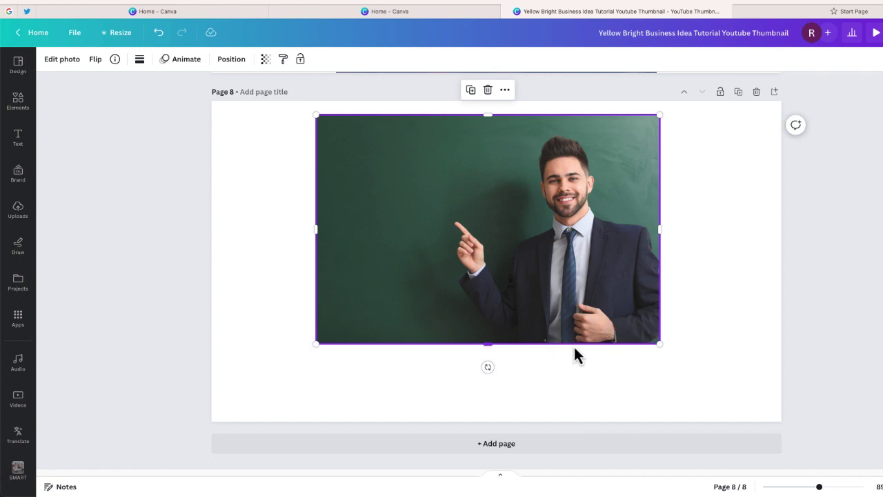
pyautogui.click(58, 59)
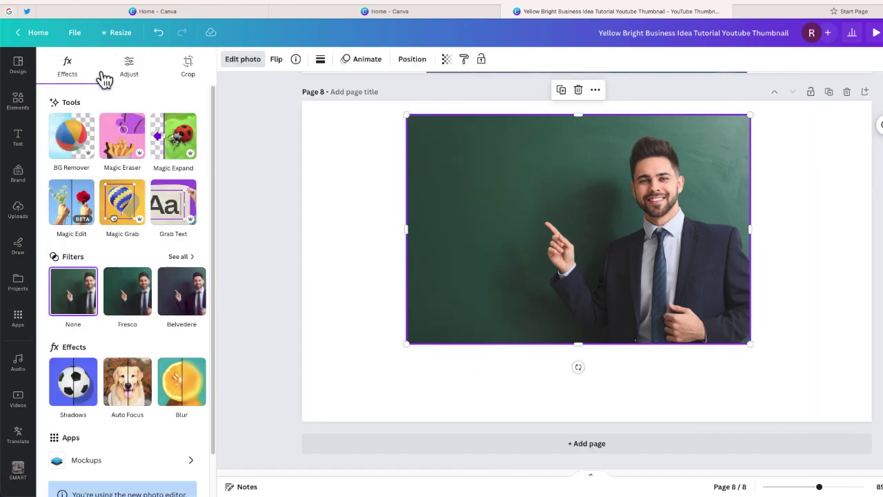
pyautogui.click(158, 130)
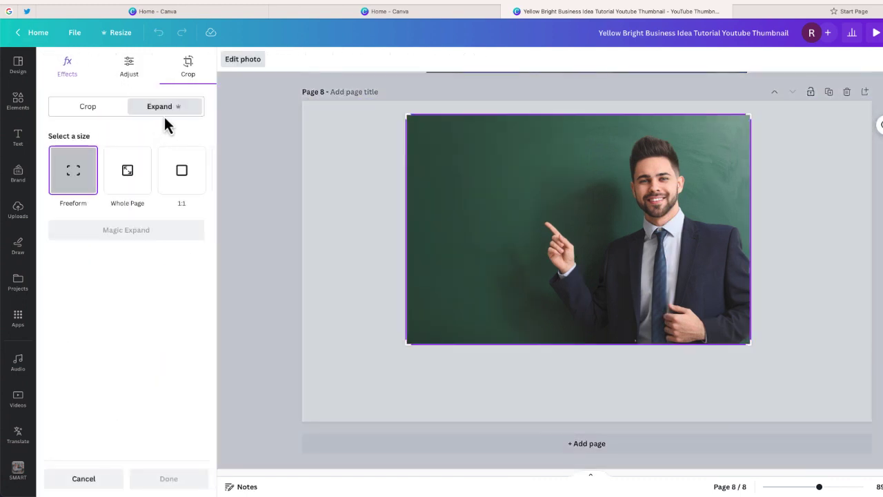
pyautogui.click(132, 173)
pyautogui.click(152, 233)
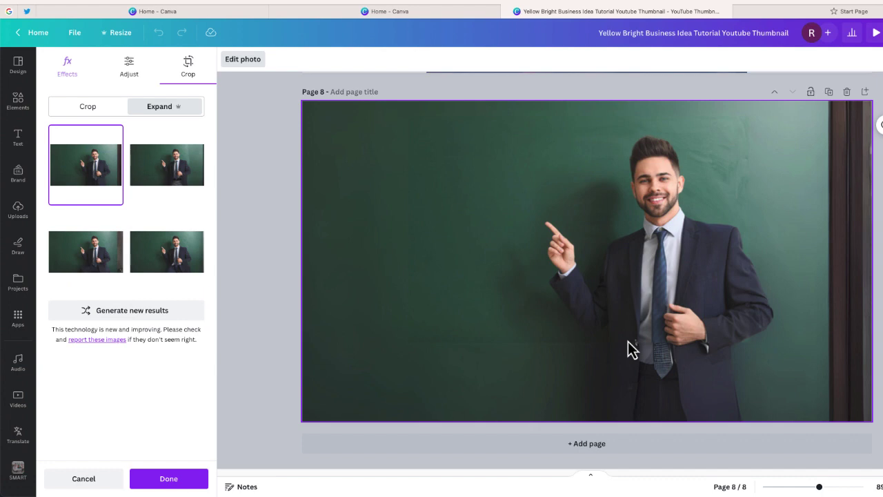
# Preview the second, third and fourth expanded teacher versions, then go back to the first.
pyautogui.click(158, 178)
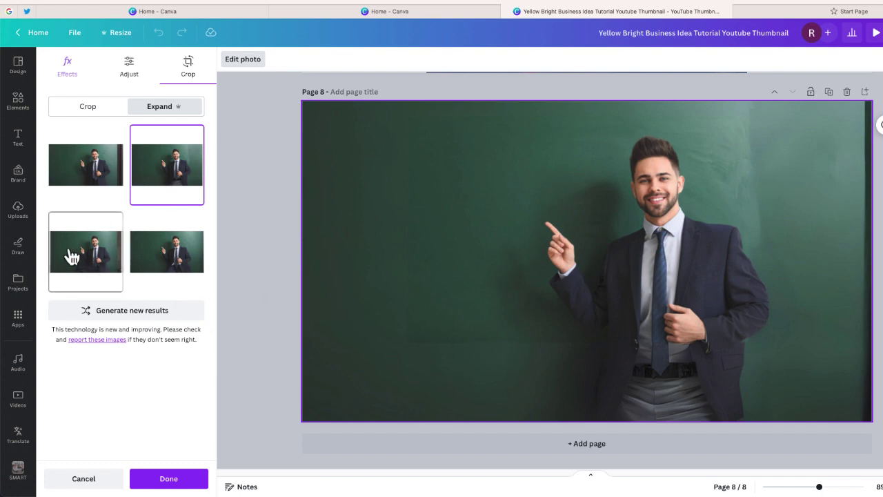
pyautogui.click(97, 259)
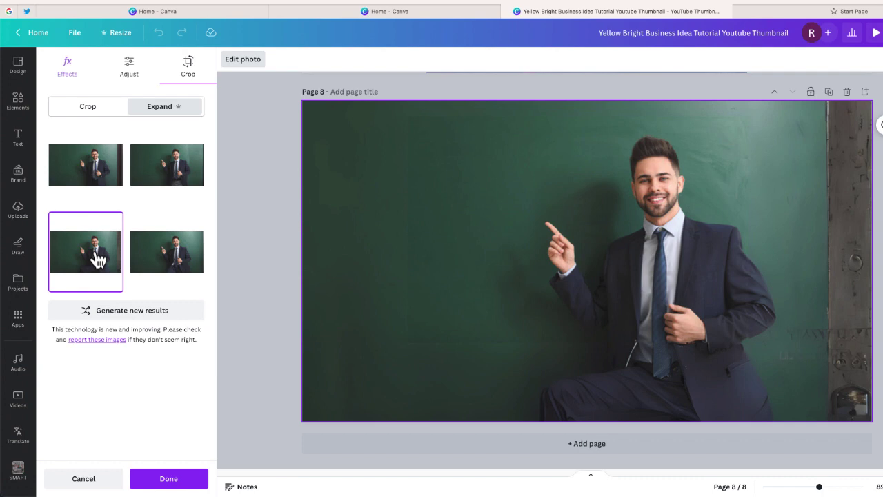
pyautogui.click(167, 260)
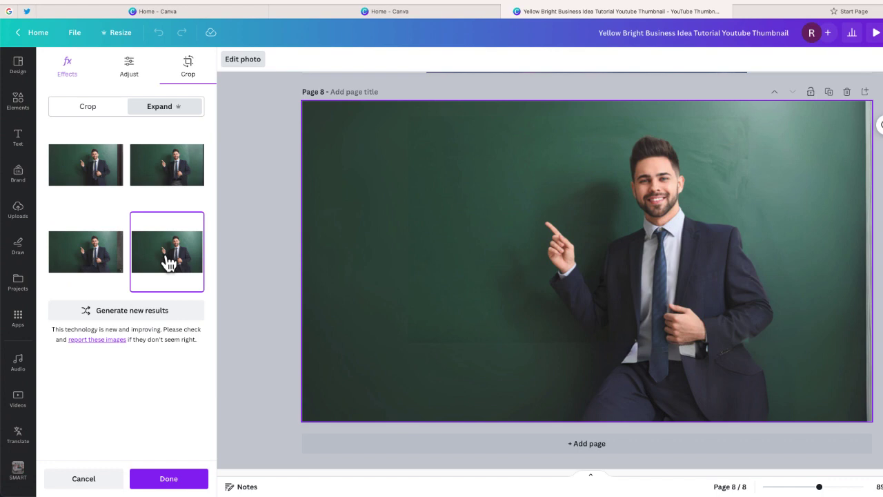
pyautogui.click(100, 178)
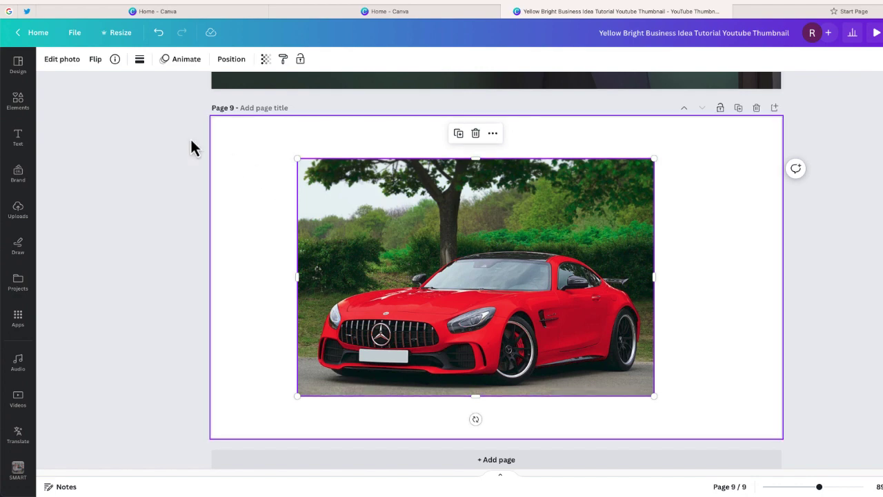
# Magic Expand the red car photo to a 1:1 square.
pyautogui.click(66, 61)
pyautogui.click(181, 146)
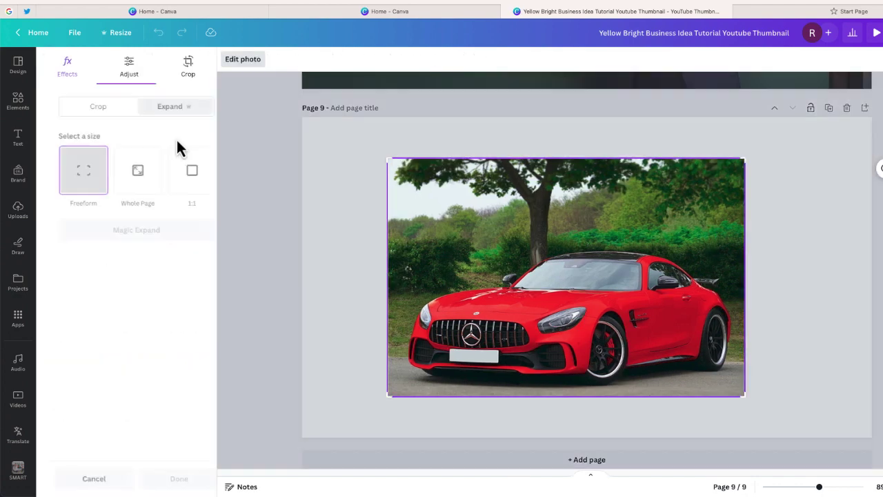
pyautogui.click(181, 178)
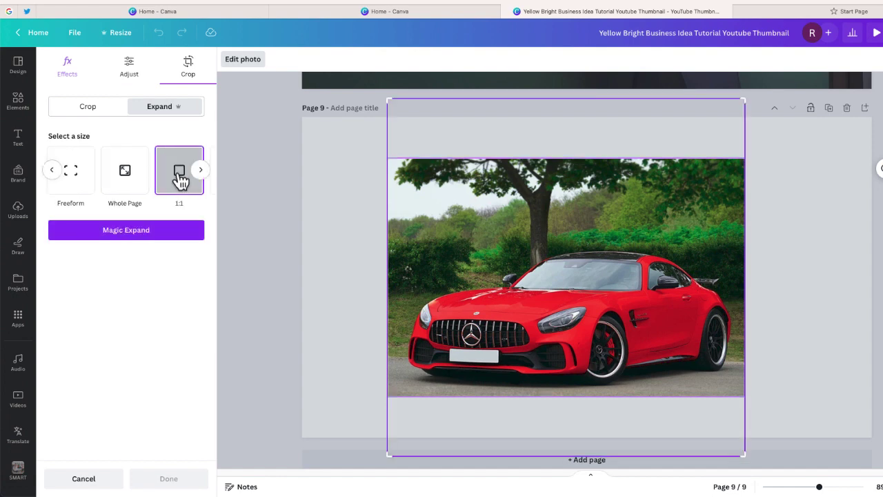
pyautogui.click(175, 231)
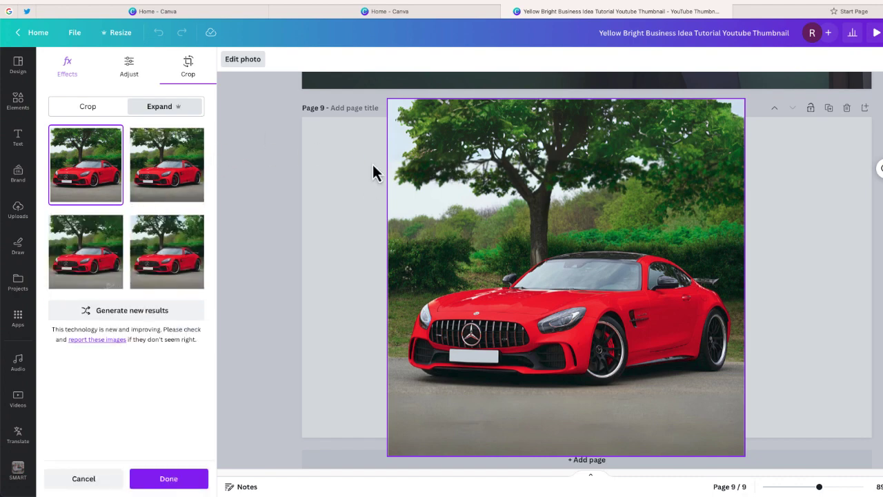
# Compare the four square car variants and pick the first one.
pyautogui.click(168, 181)
pyautogui.click(168, 255)
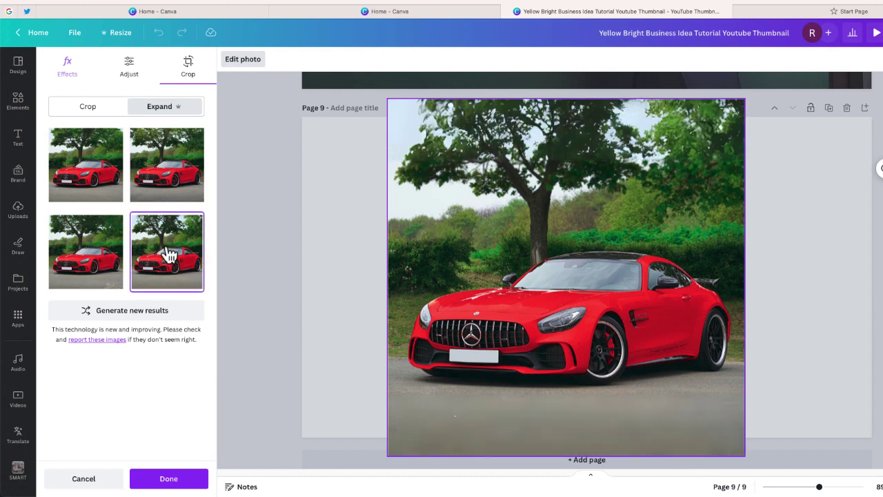
pyautogui.click(76, 255)
pyautogui.click(162, 176)
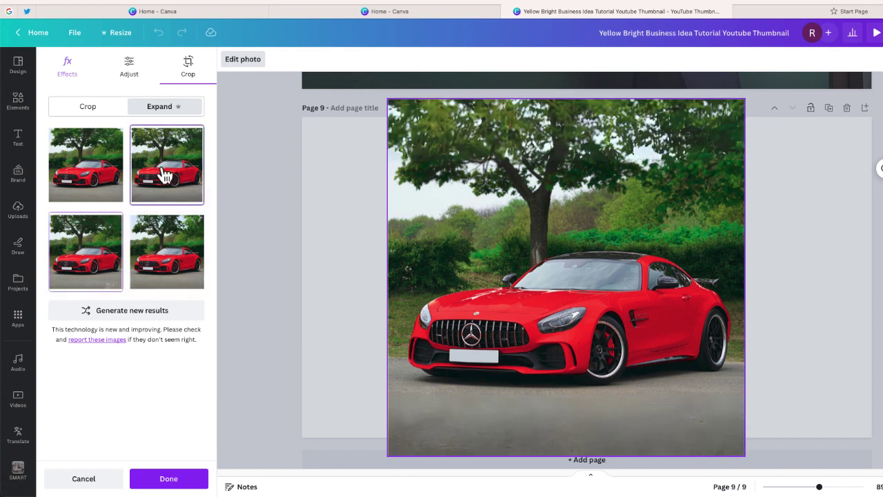
pyautogui.click(87, 186)
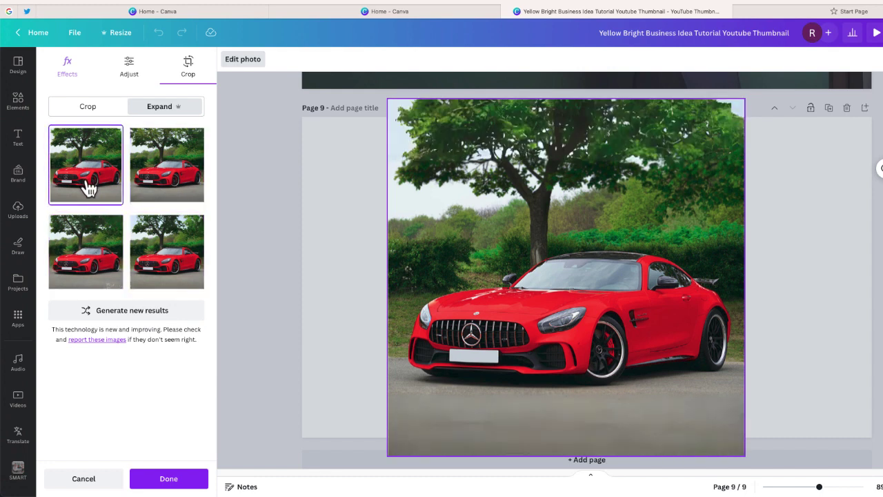
# Apply the square car expansion, shrink it, and place it beside the original car photo.
pyautogui.click(168, 482)
pyautogui.moveTo(303, 104); pyautogui.dragTo(356, 174)
pyautogui.moveTo(437, 251); pyautogui.dragTo(405, 221)
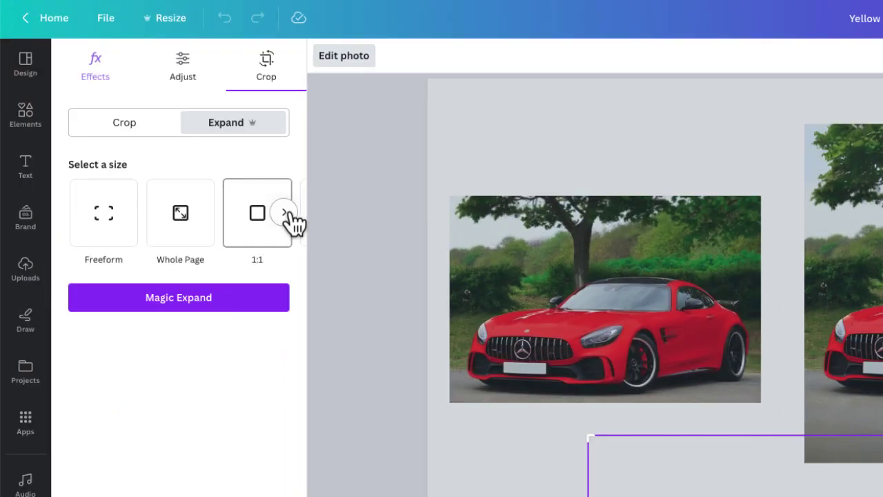
# Browse Magic Expand ratios for the original car photo, including 16:9, 9:16, 4:5, 4:3, 3:4, 3:2 and 2:3.
pyautogui.click(284, 213)
pyautogui.click(285, 213)
pyautogui.click(284, 213)
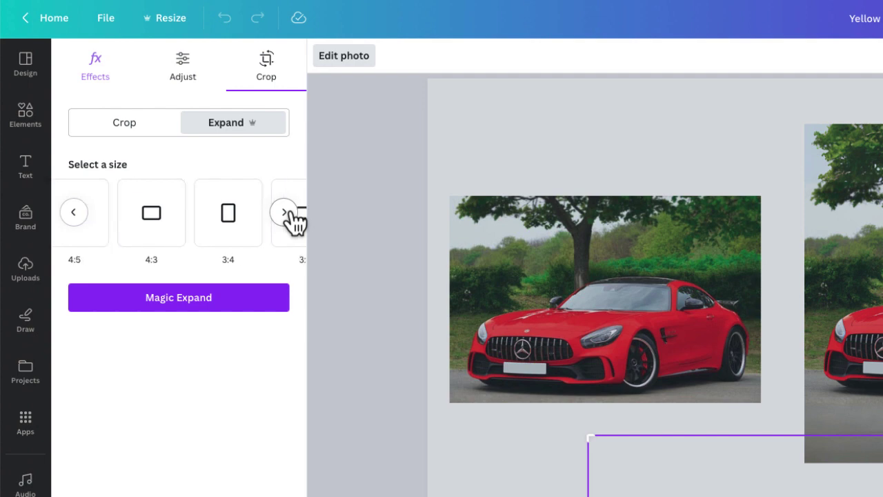
pyautogui.click(76, 213)
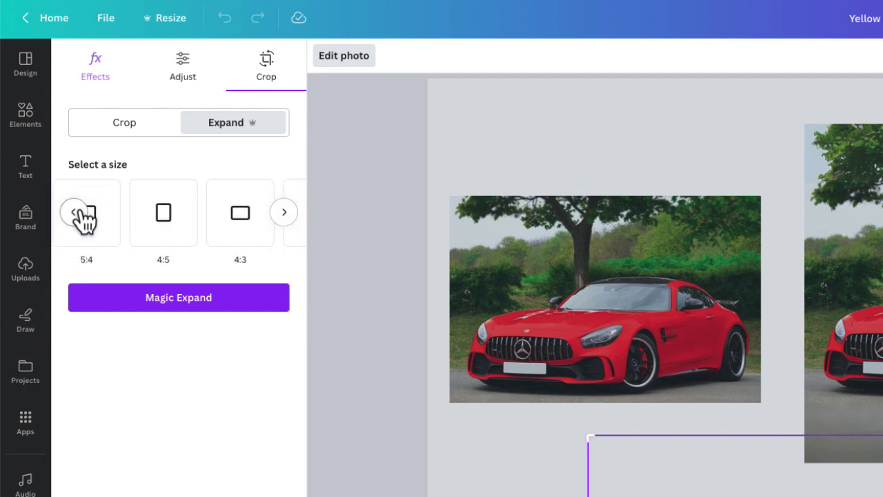